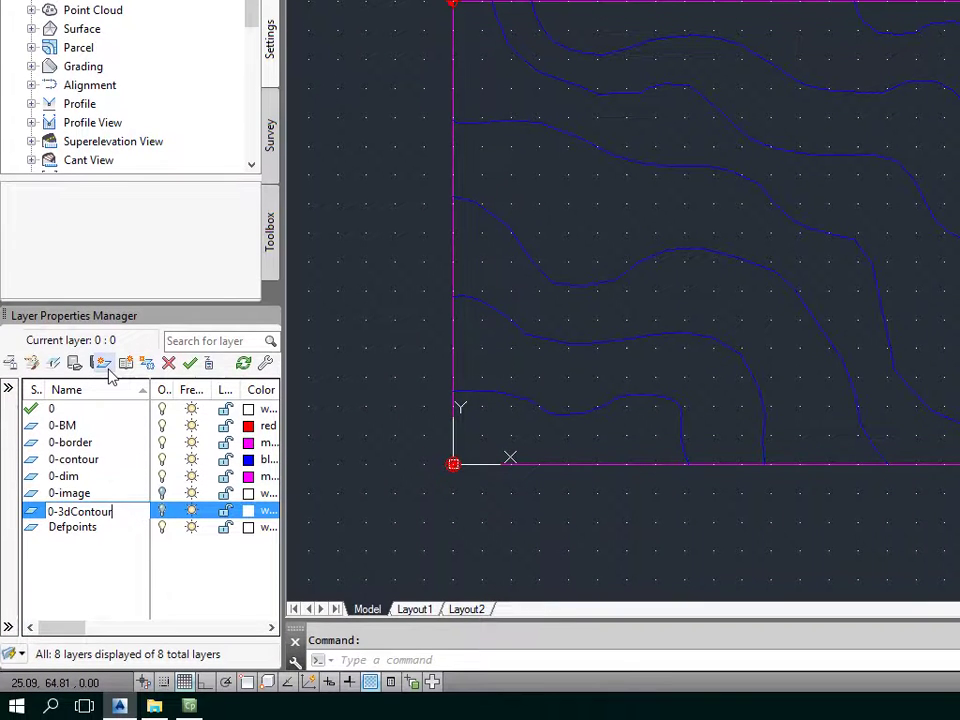
- Add three more layers named 0-TIN-Surface, 0-Grid-Surface and 0-Slope-Surface after the 0-3dContour layer
left_click(103, 363)
type("0-TIN-Surface")
key("Return")
left_click(103, 363)
type("0-Grid-Surface")
key("Return")
left_click(105, 367)
type("0-S")
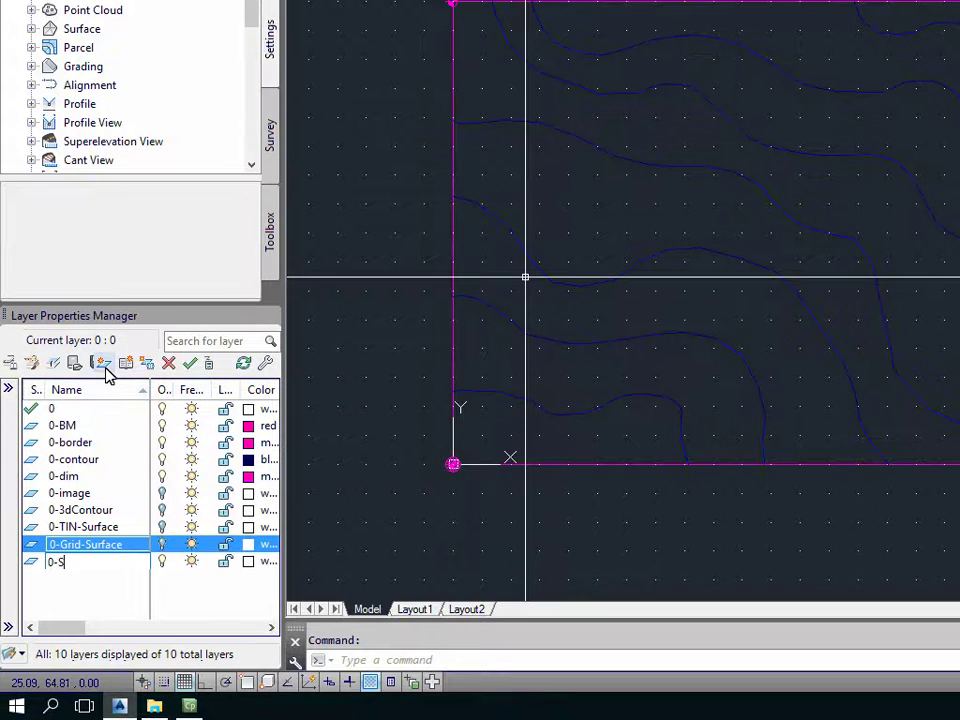
type("lope-Surface")
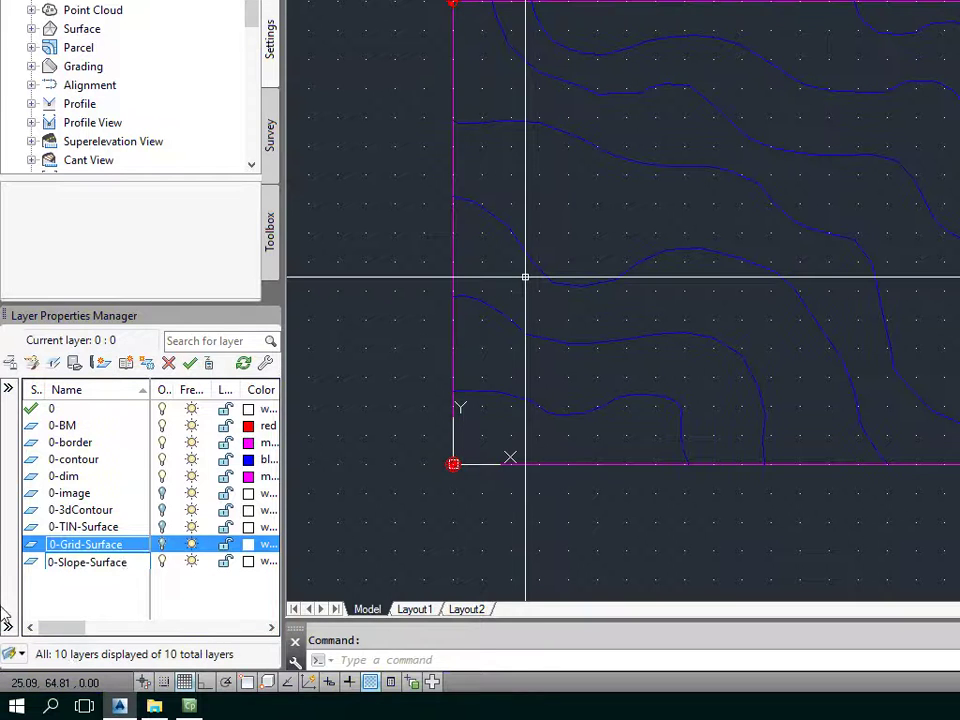
key("Return")
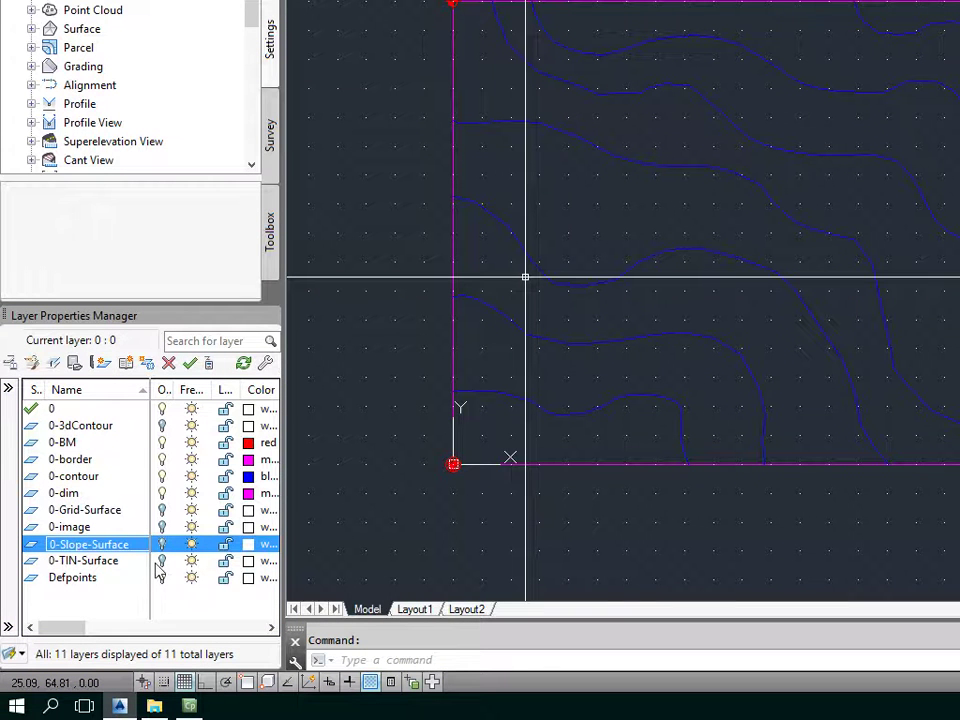
- Turn on the new surface layers and 0-3dContour, keep 0-image off, and make 0-3dContour the current layer
left_click(163, 527)
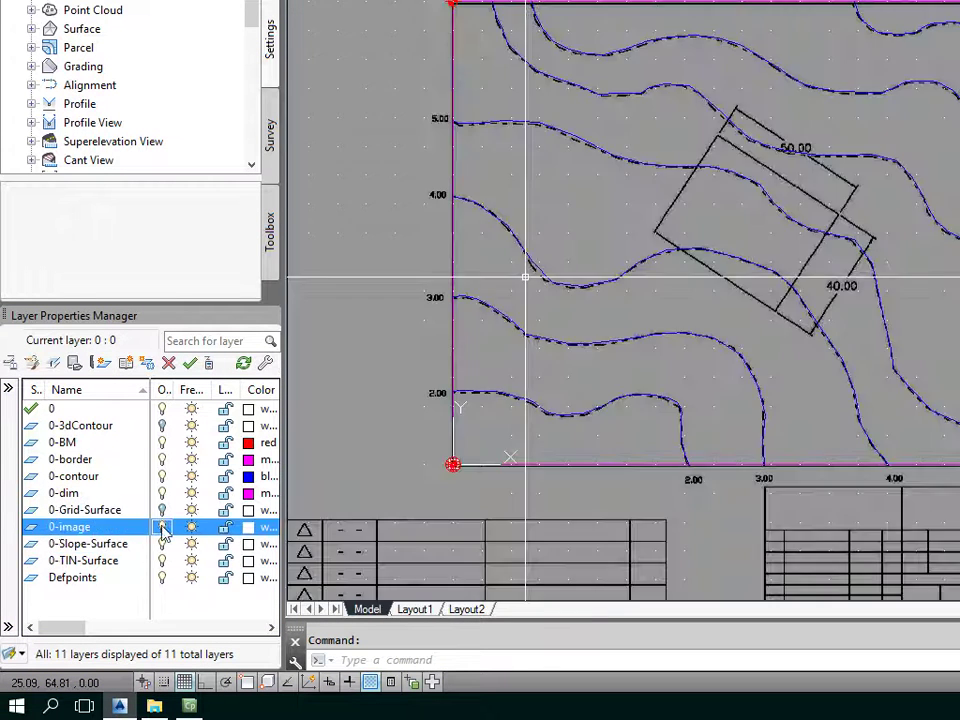
left_click(164, 511)
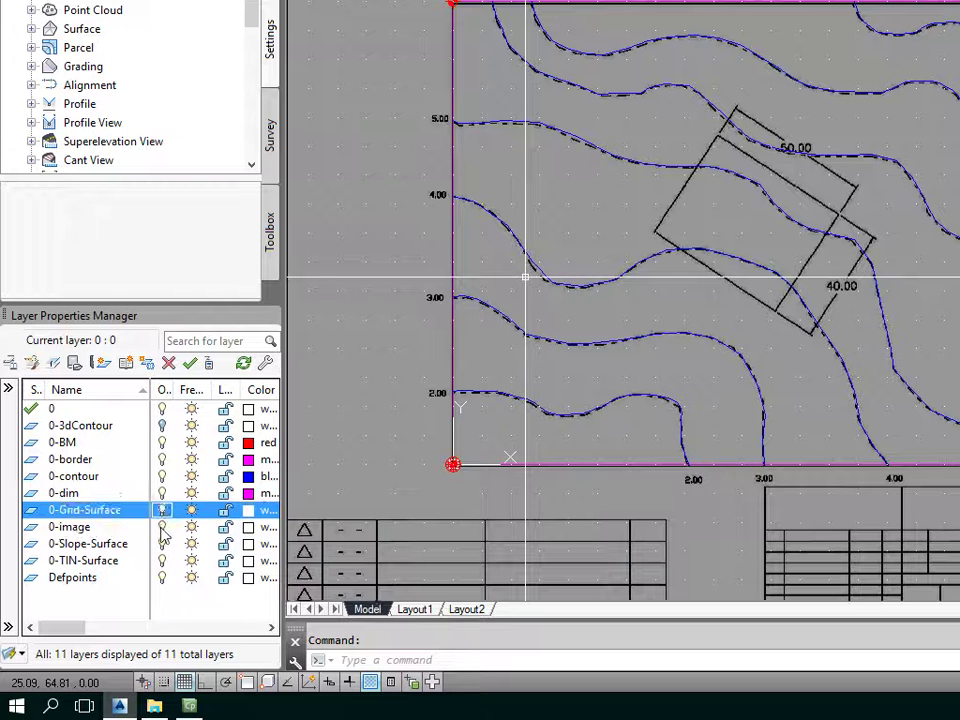
left_click(162, 527)
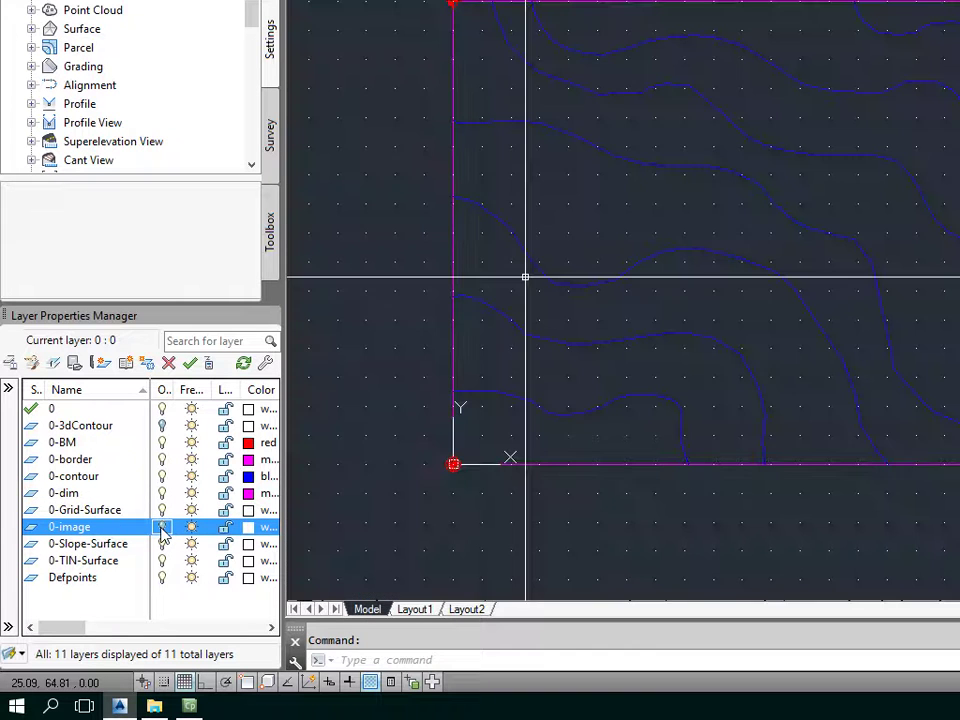
left_click(162, 425)
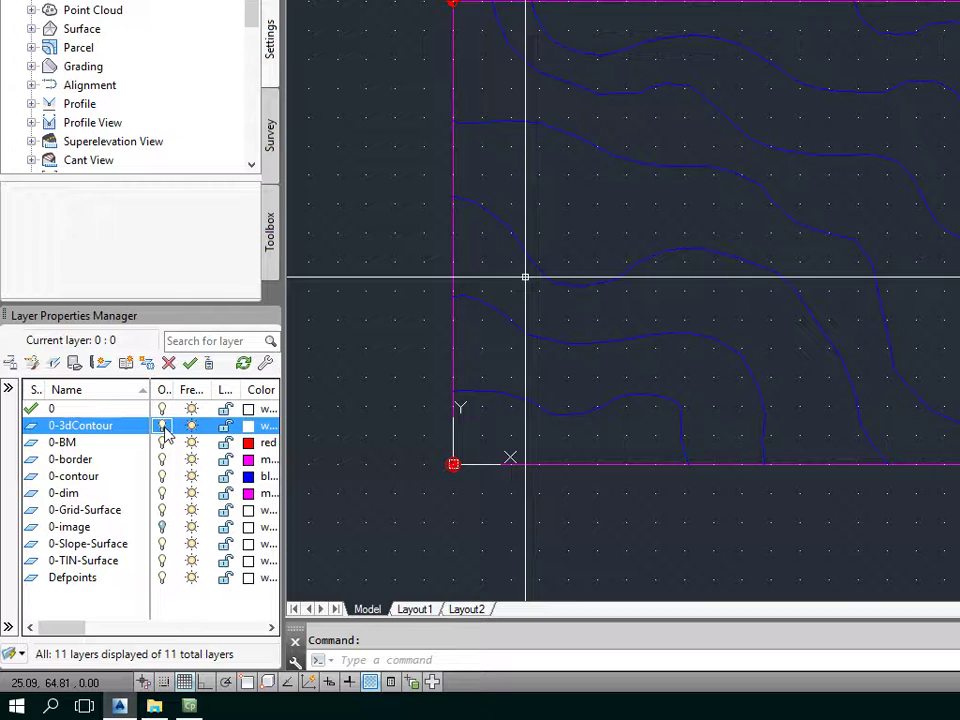
double_click(33, 426)
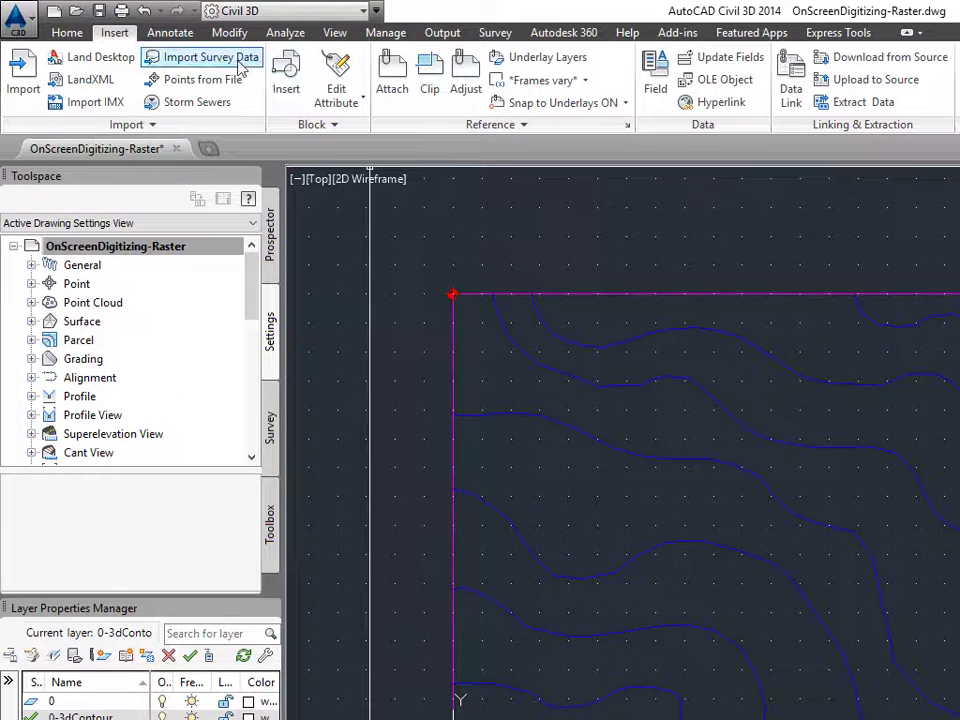
- Create a feature line from the contour nearest the origin corner, using the current layer and the Assign elevations option
left_click(68, 34)
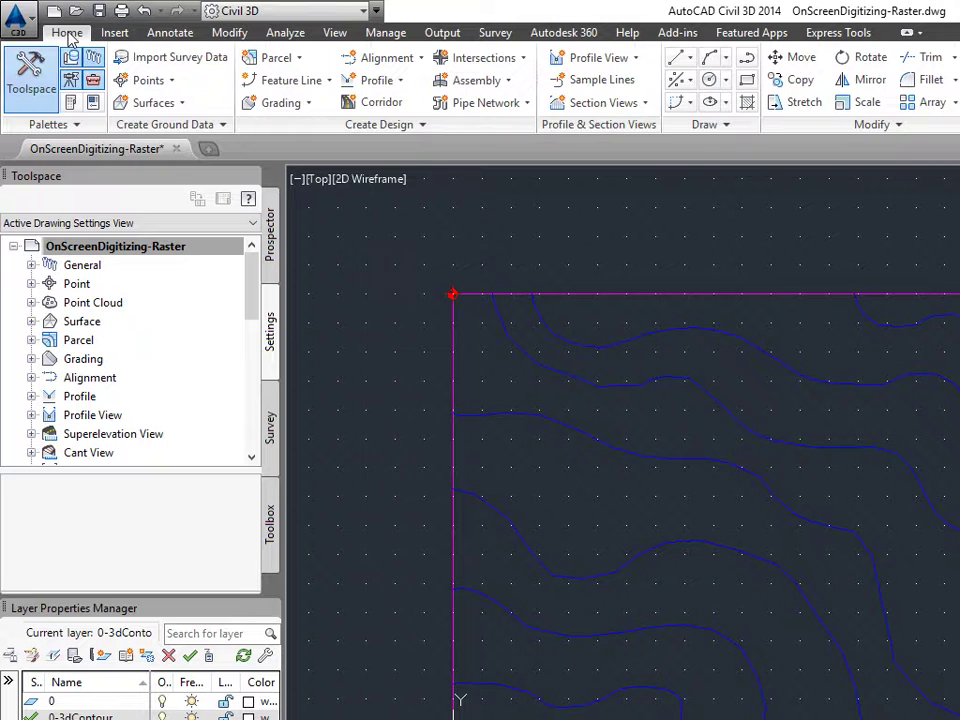
left_click(328, 81)
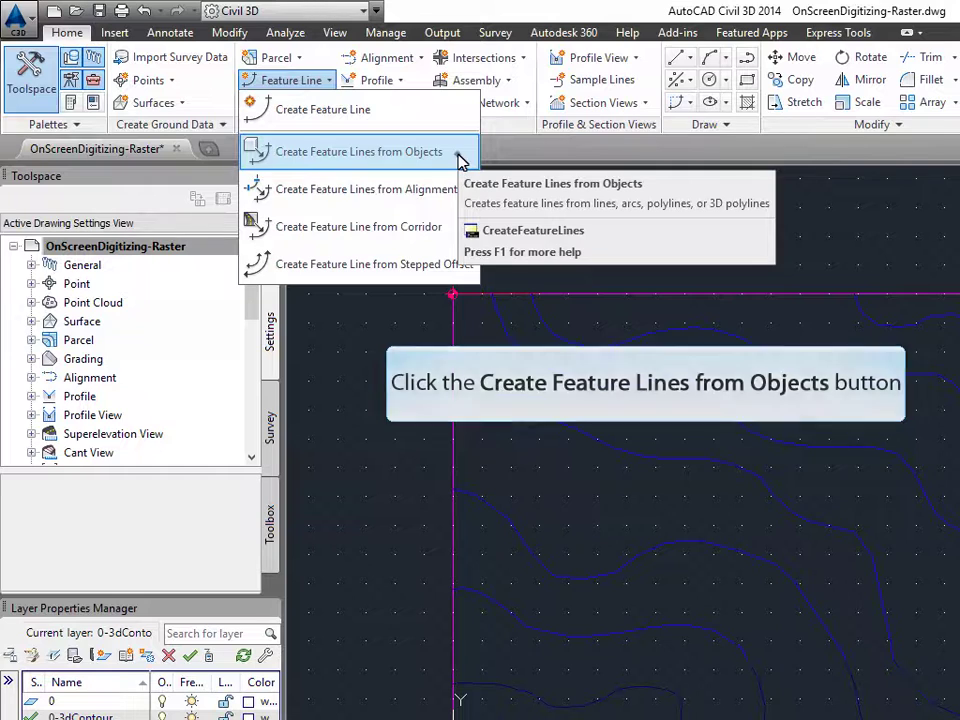
left_click(458, 153)
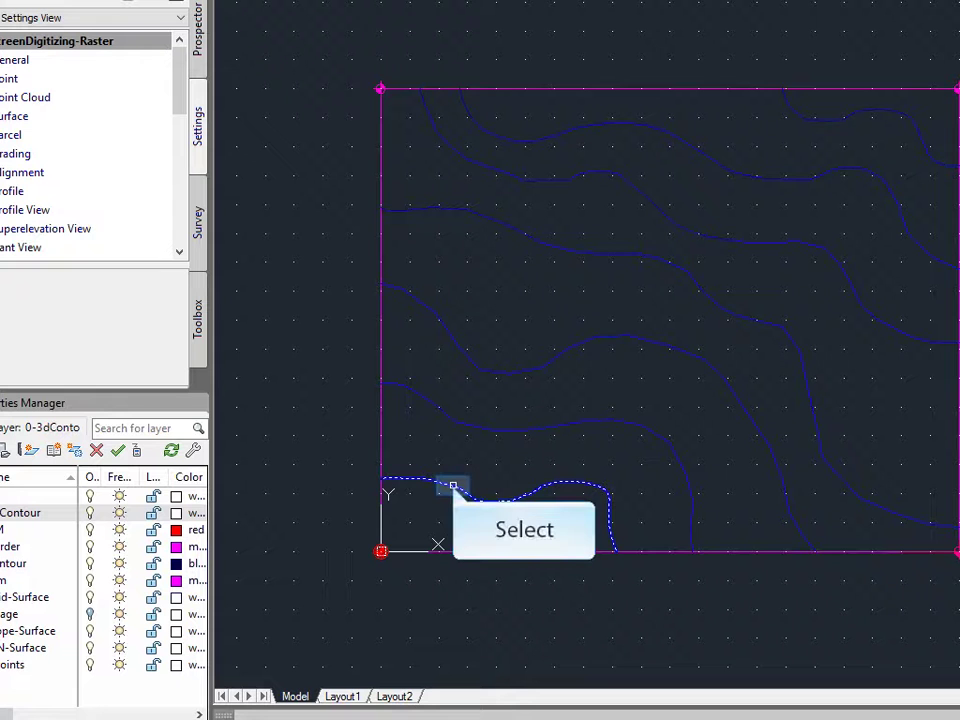
left_click(452, 486)
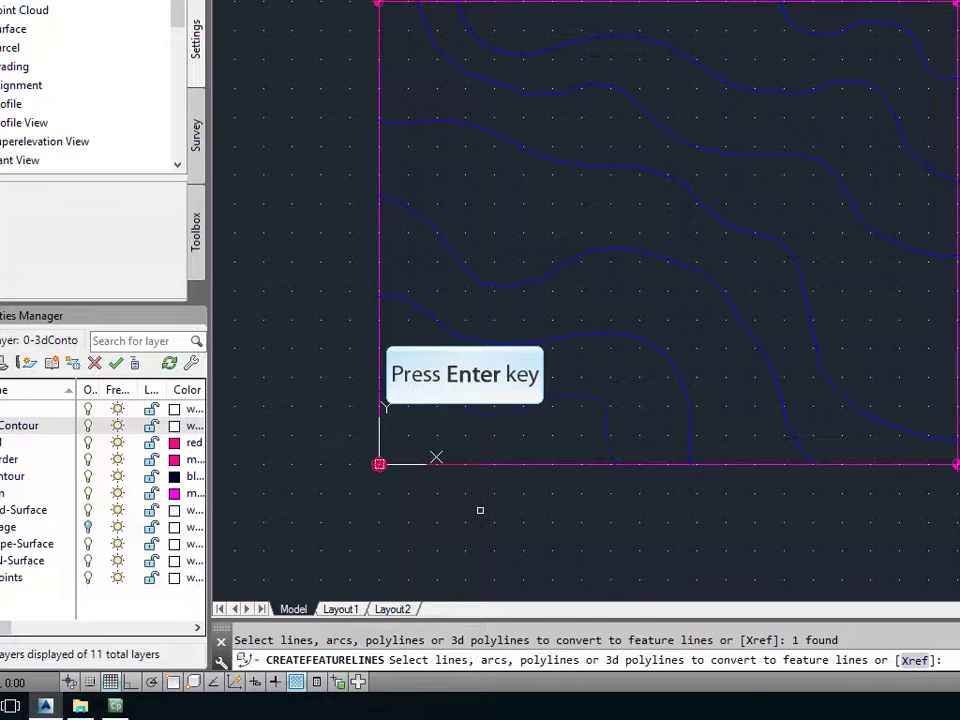
key("Return")
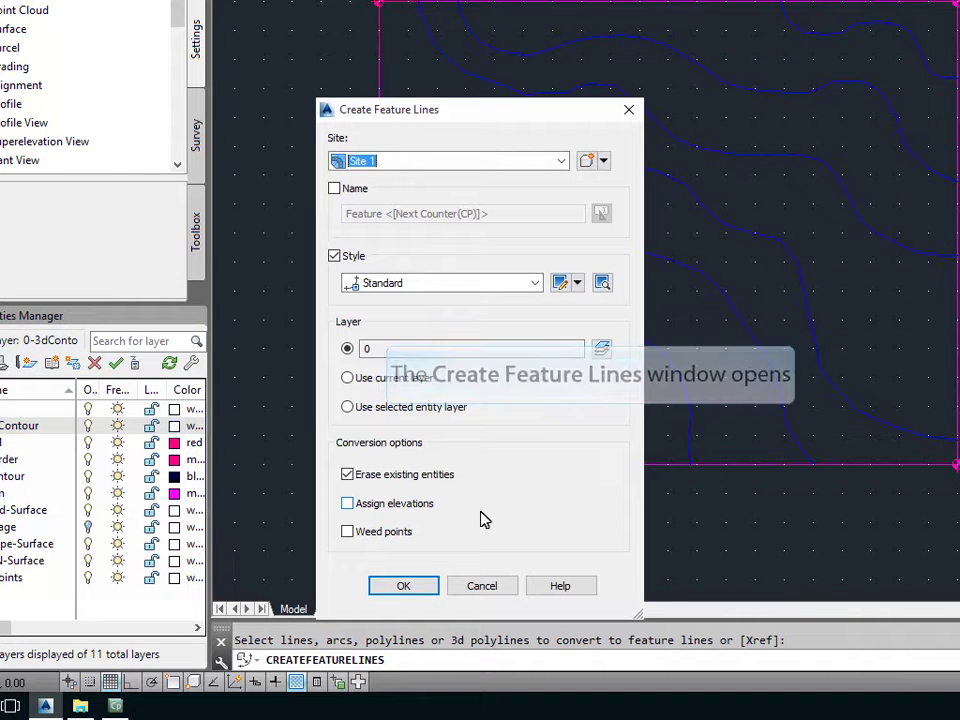
left_click(351, 378)
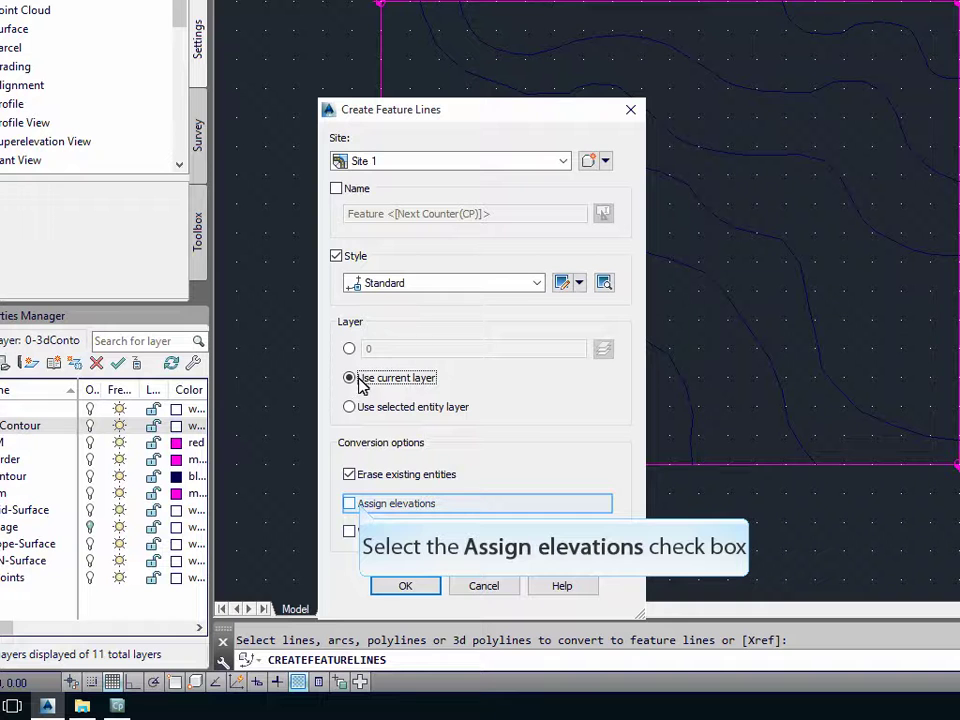
left_click(349, 504)
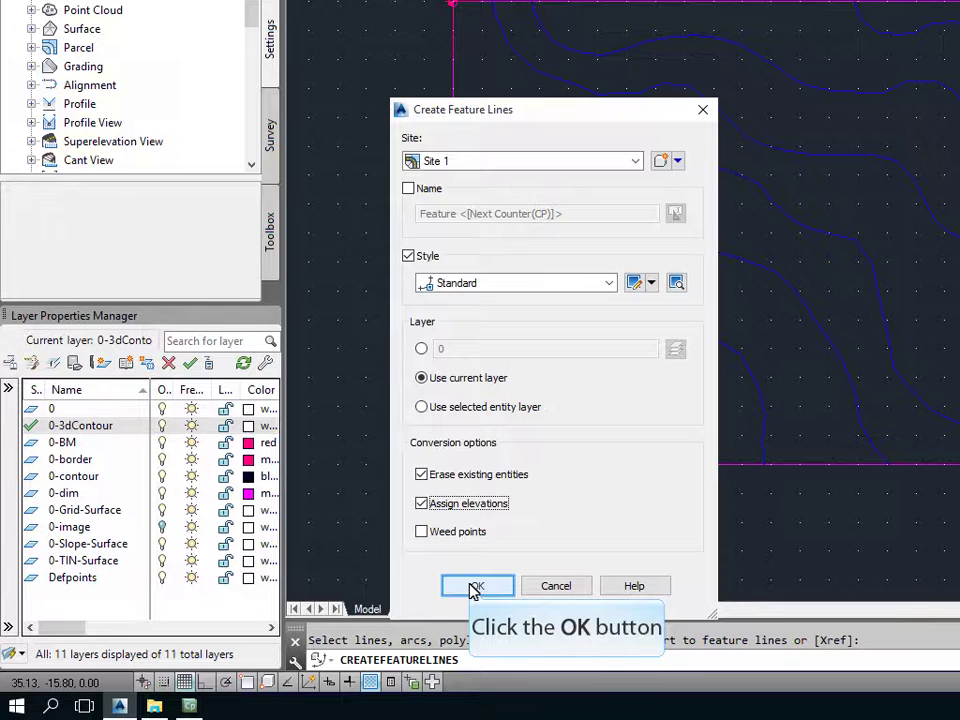
left_click(475, 586)
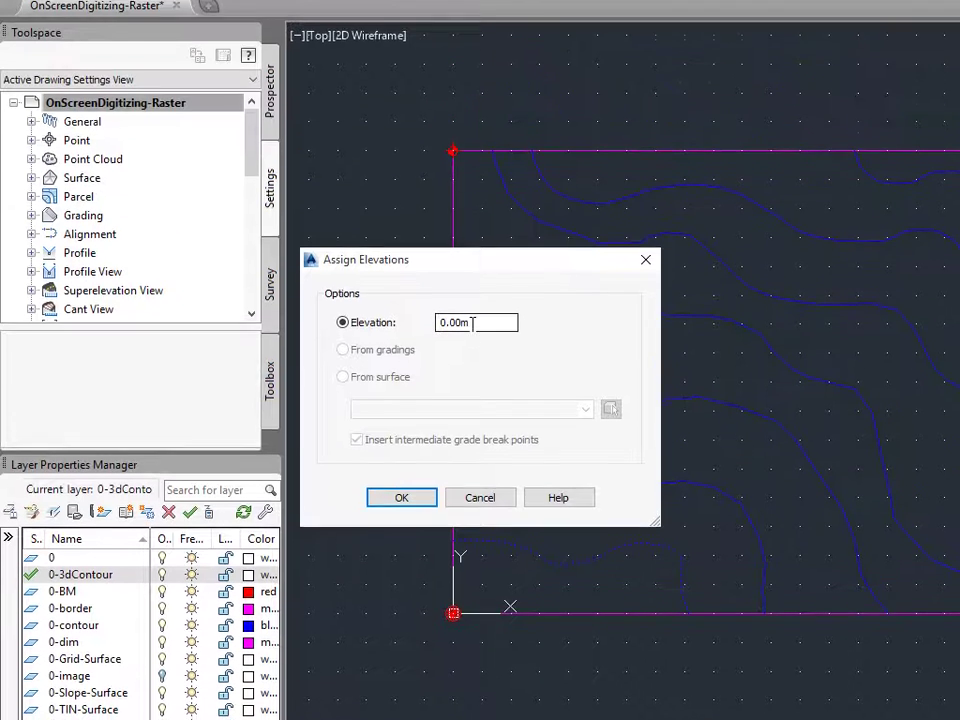
- Assign an elevation of 2.00 m to the feature line nearest the origin corner
left_click_drag(473, 334, 416, 334)
type("2.")
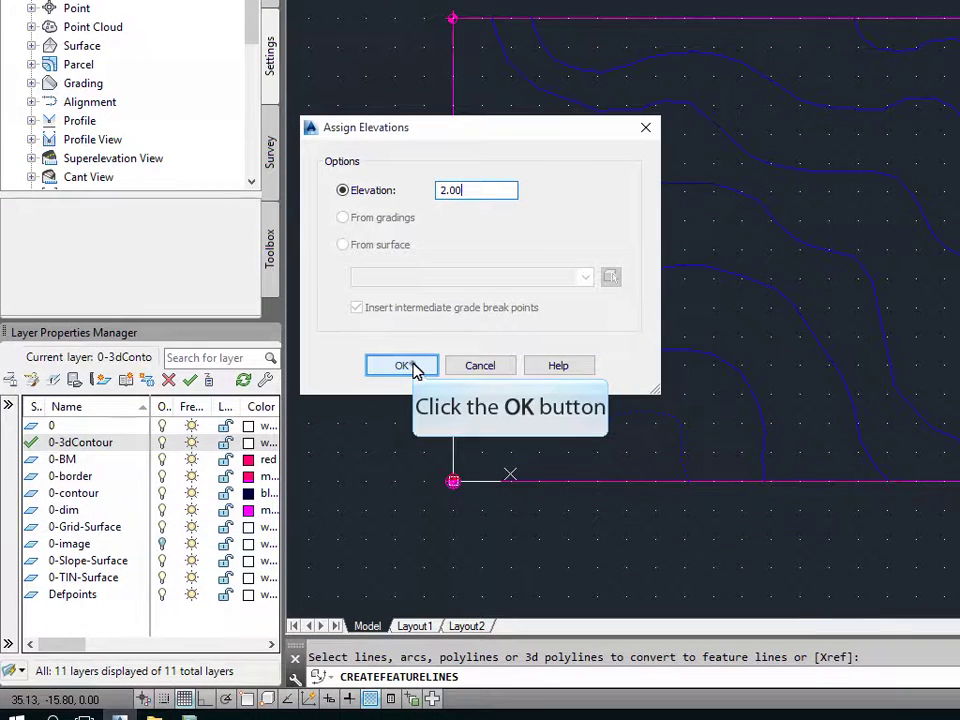
left_click(401, 366)
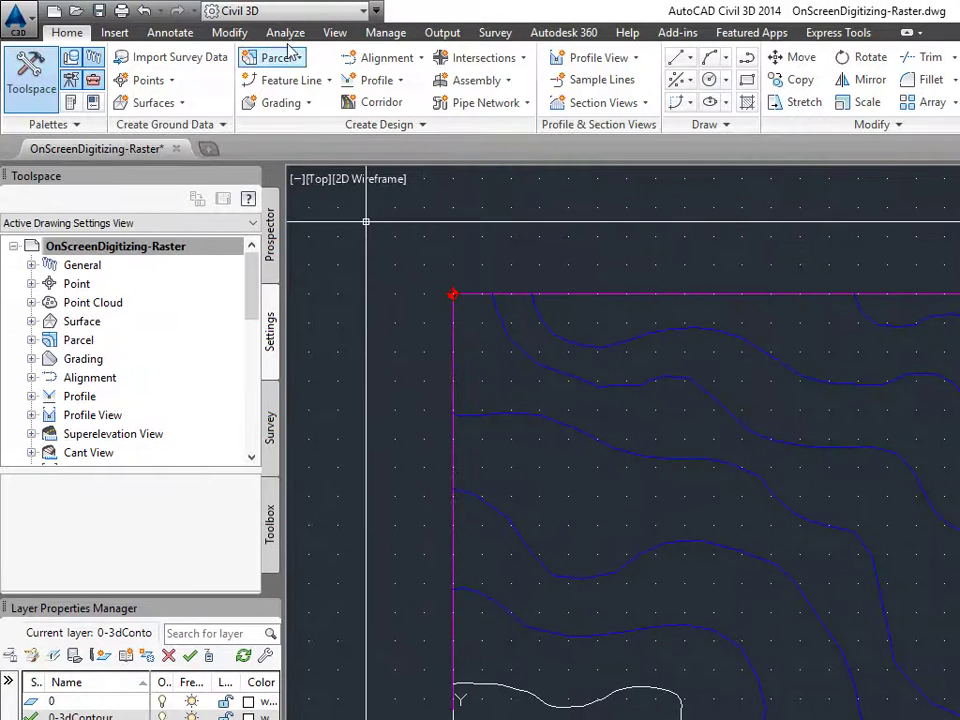
- Create a feature line from the second contour from the origin corner, on the current layer with Assign elevations enabled
left_click(319, 84)
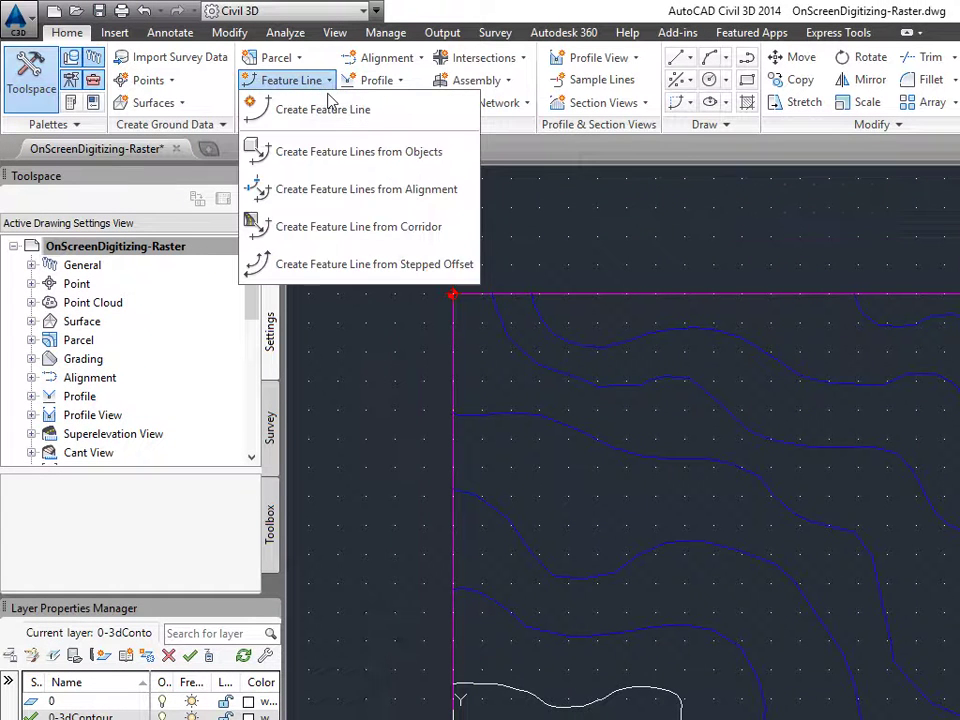
left_click(451, 163)
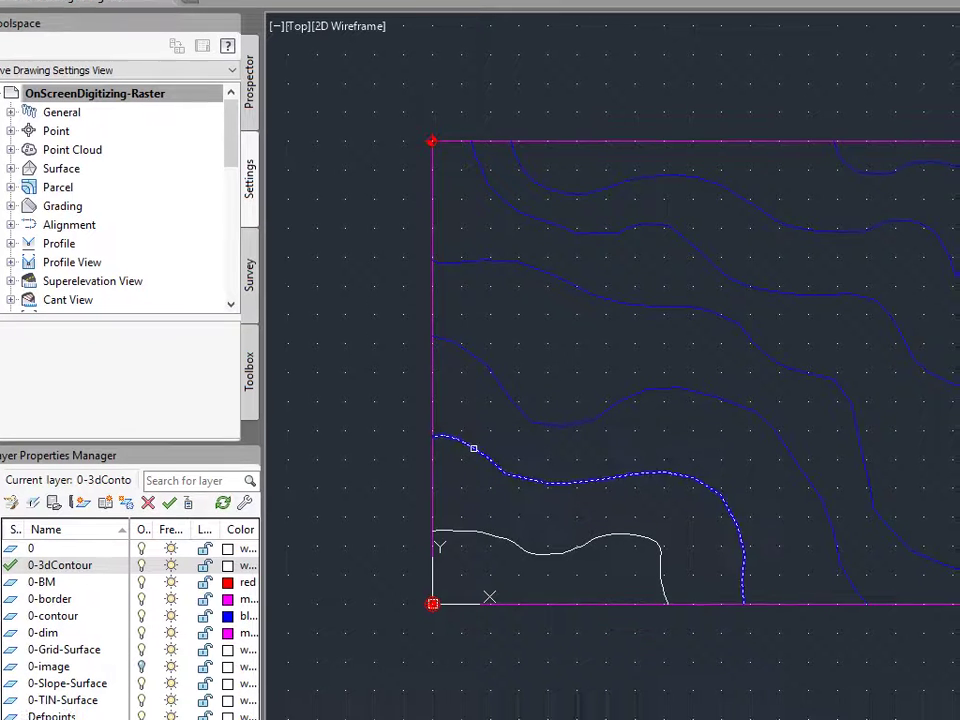
left_click(495, 603)
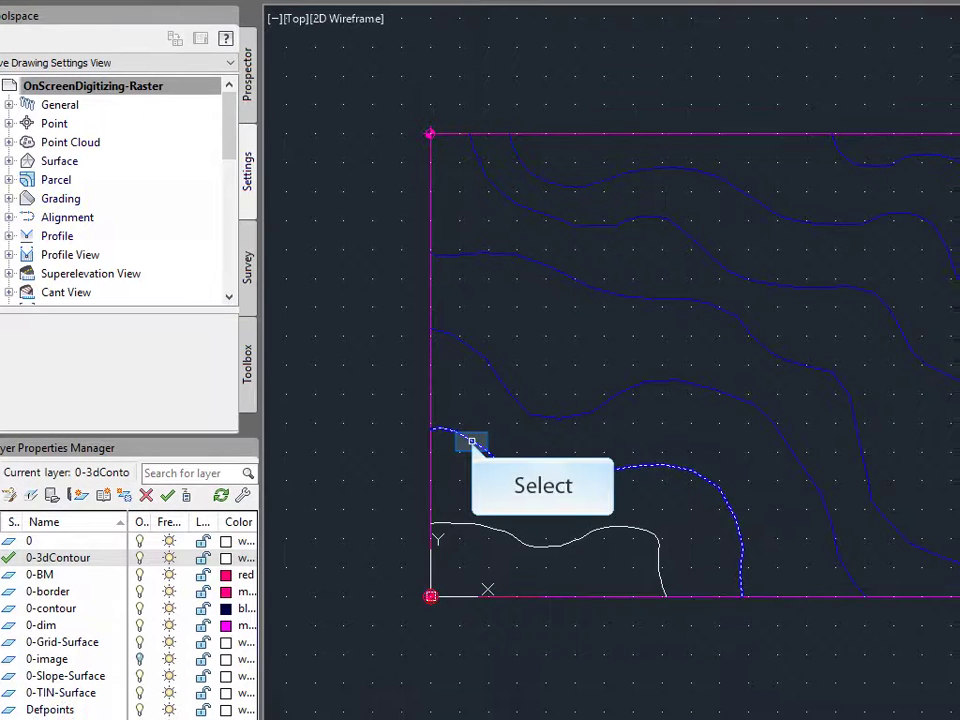
key("Return")
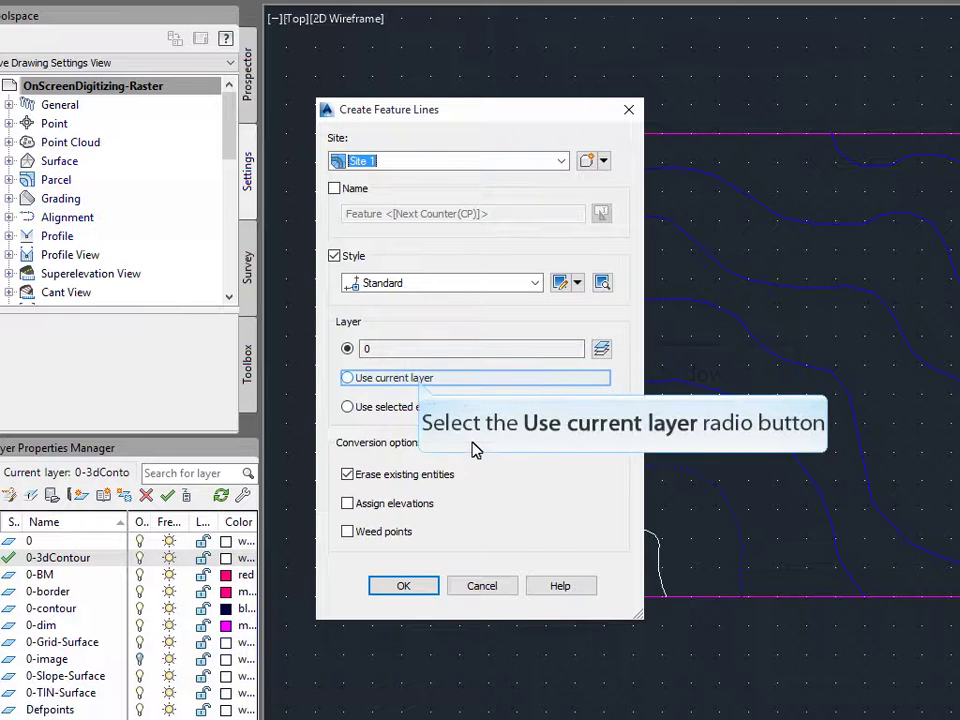
left_click(420, 379)
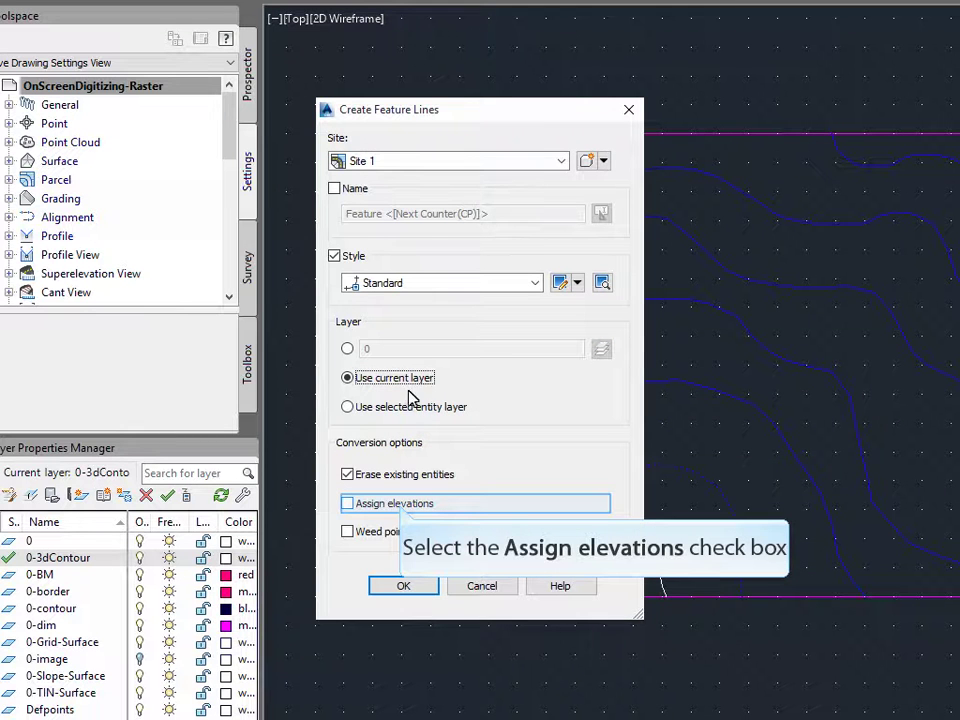
left_click(390, 504)
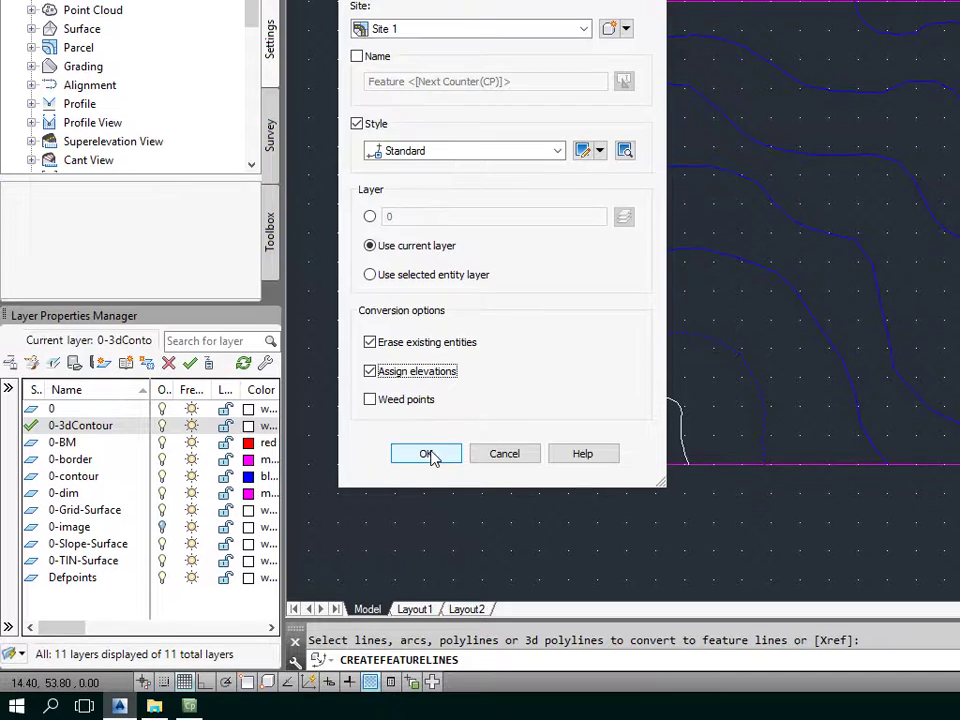
left_click(430, 497)
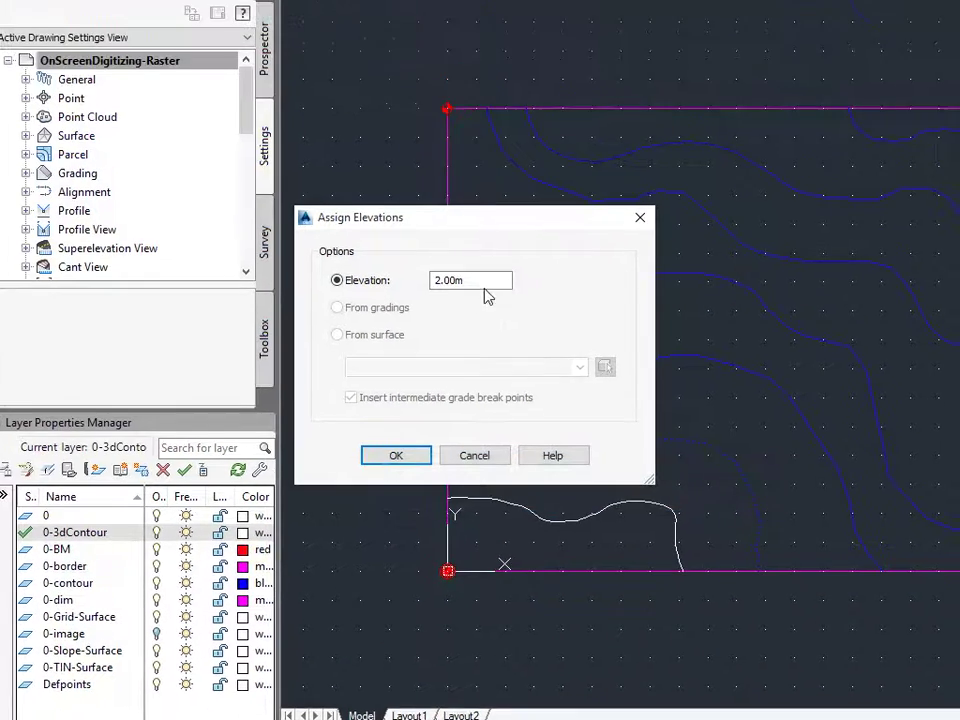
- Assign an elevation of 4.00 m to the second contour's feature line
double_click(459, 316)
type("4")
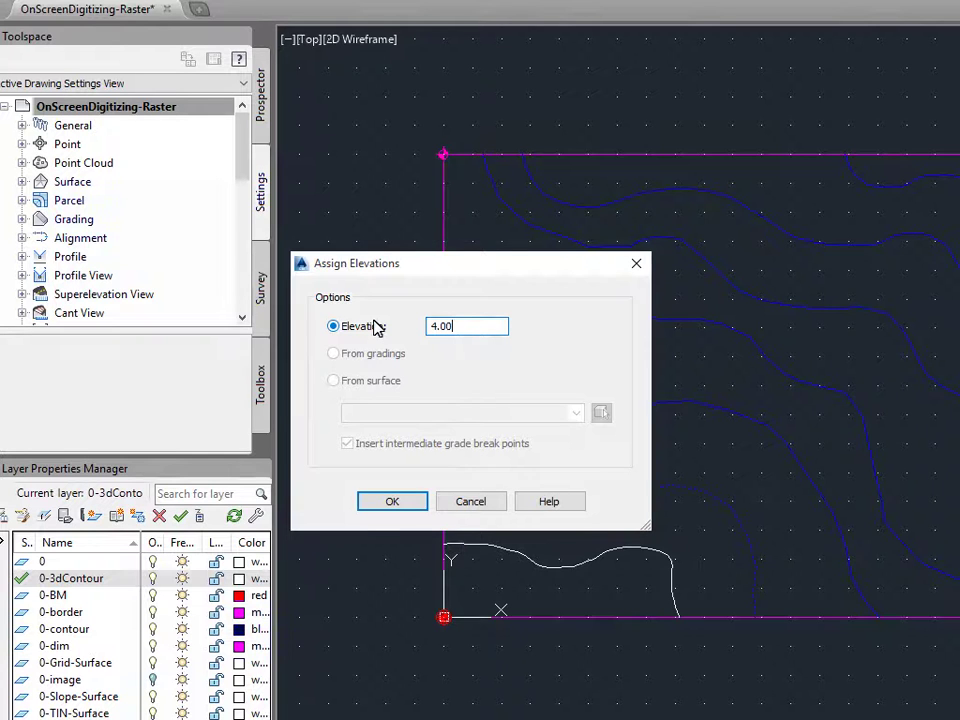
type(".00")
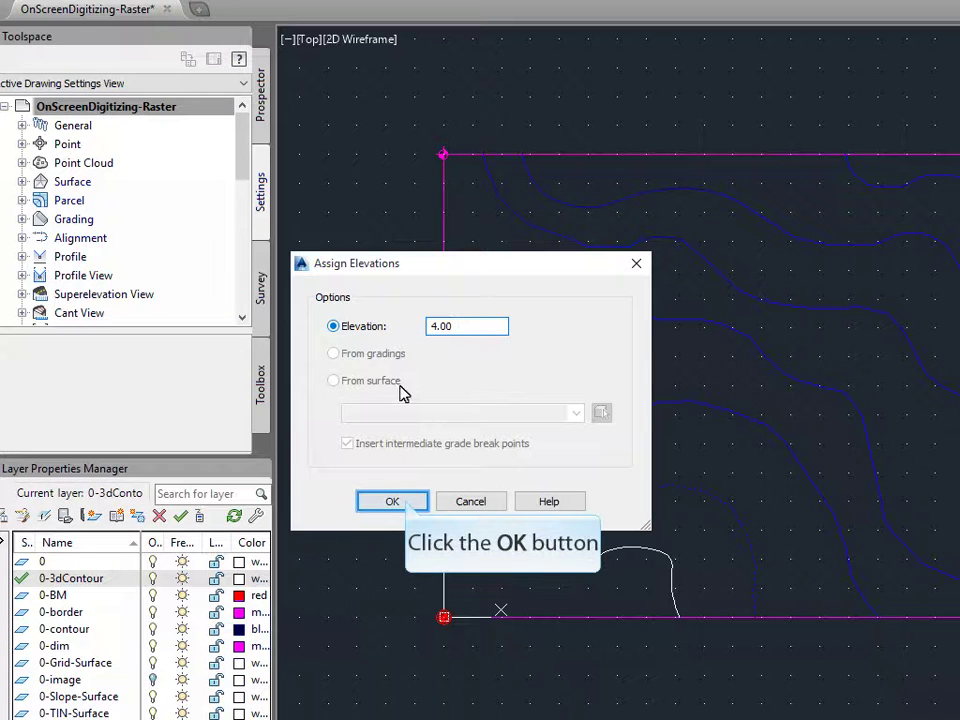
left_click(405, 503)
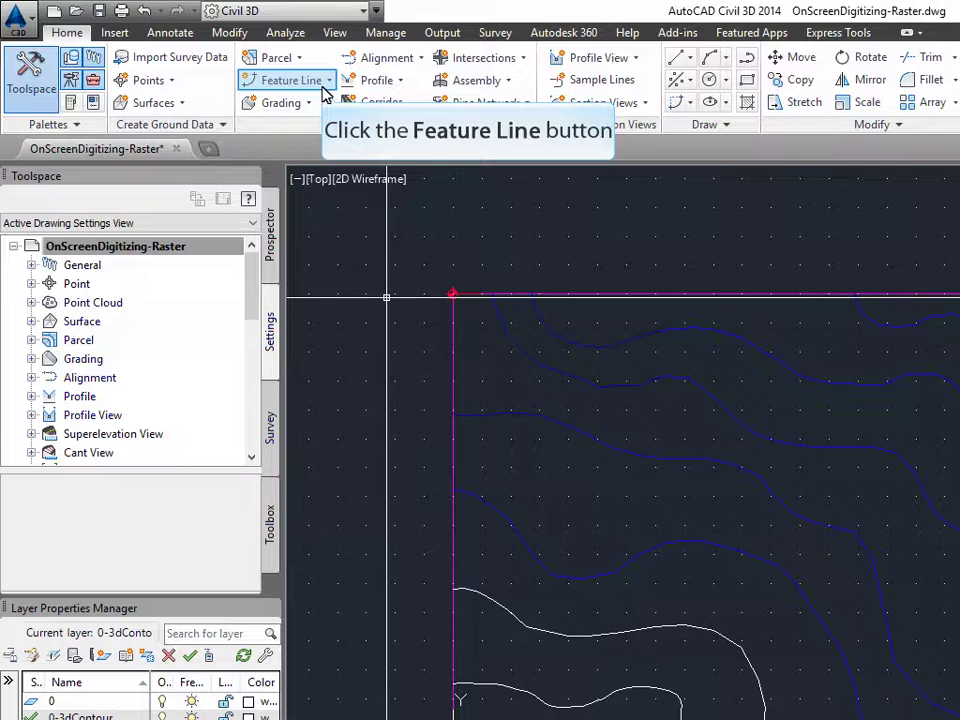
- Create a feature line from the third contour from the origin corner, on the current layer with Assign elevations enabled
left_click(322, 82)
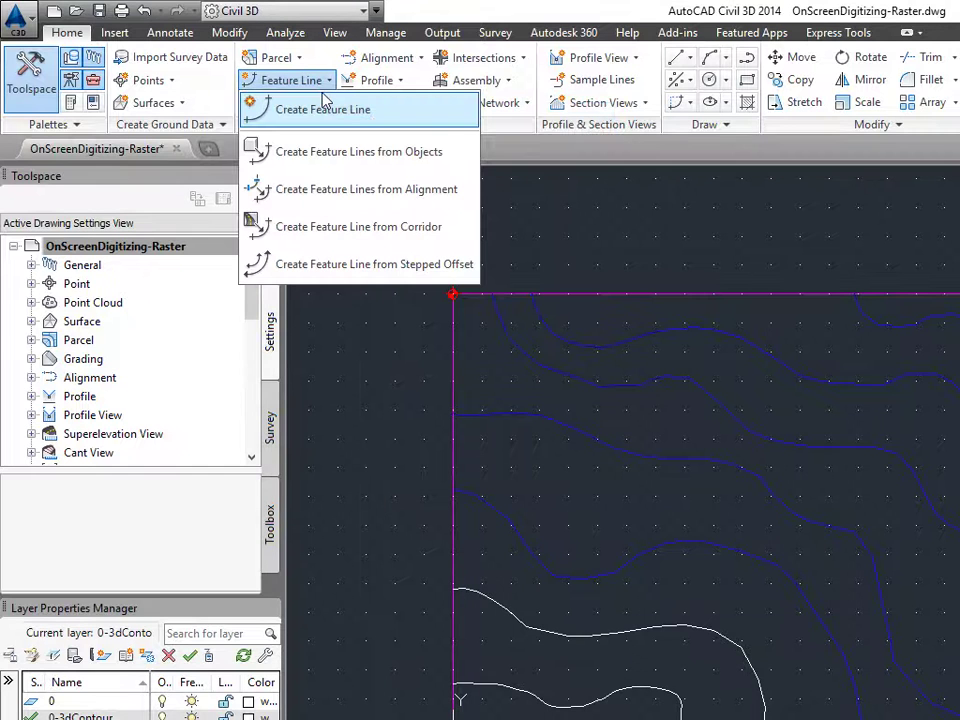
left_click(348, 163)
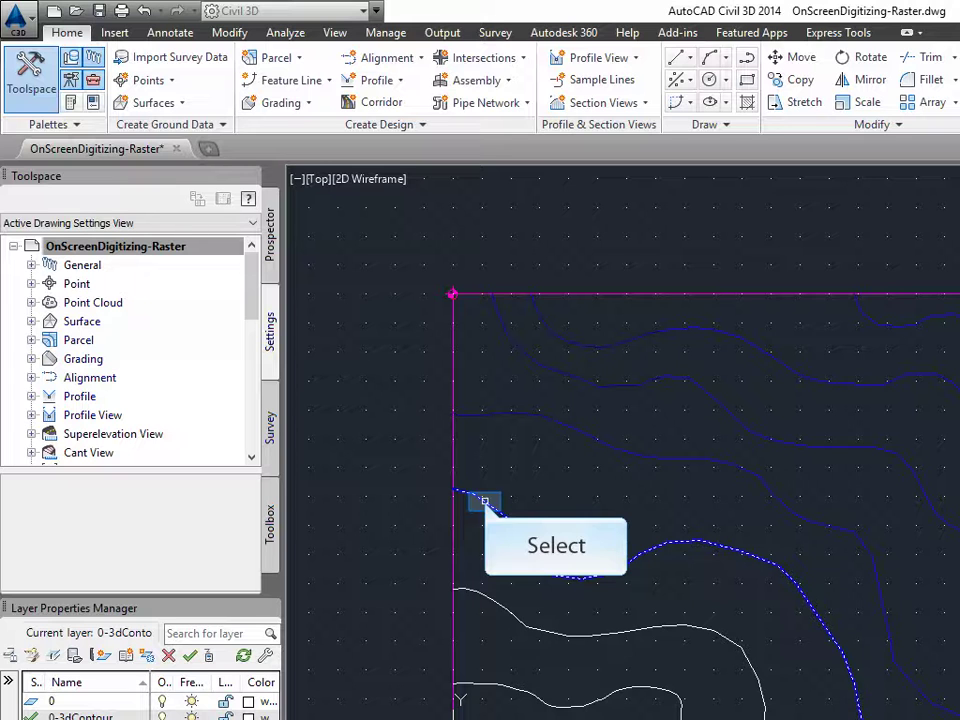
key("Return")
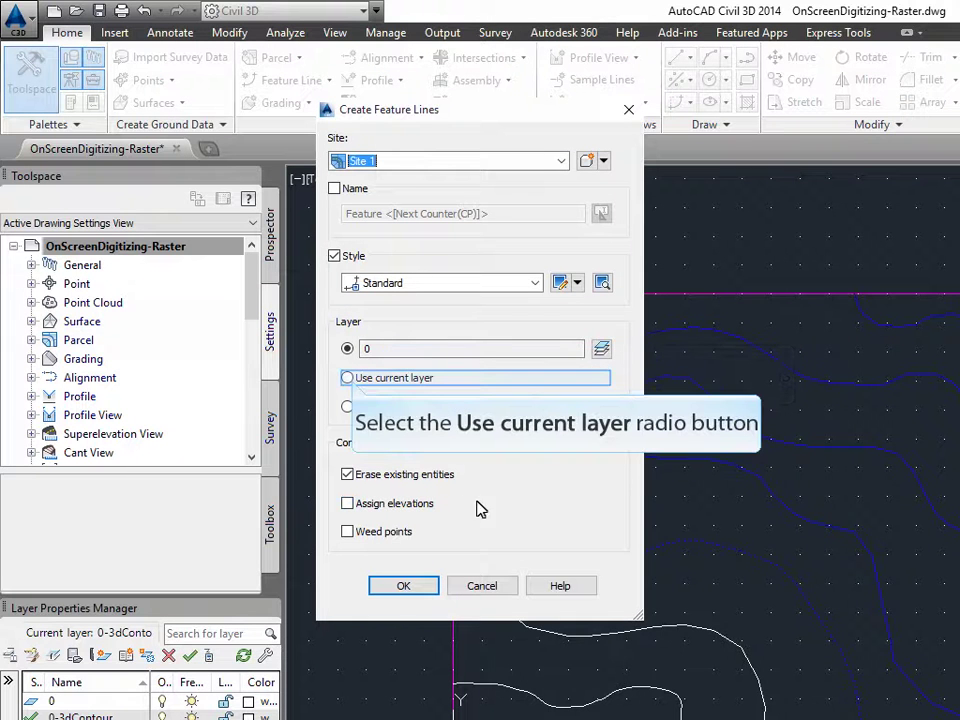
left_click(347, 377)
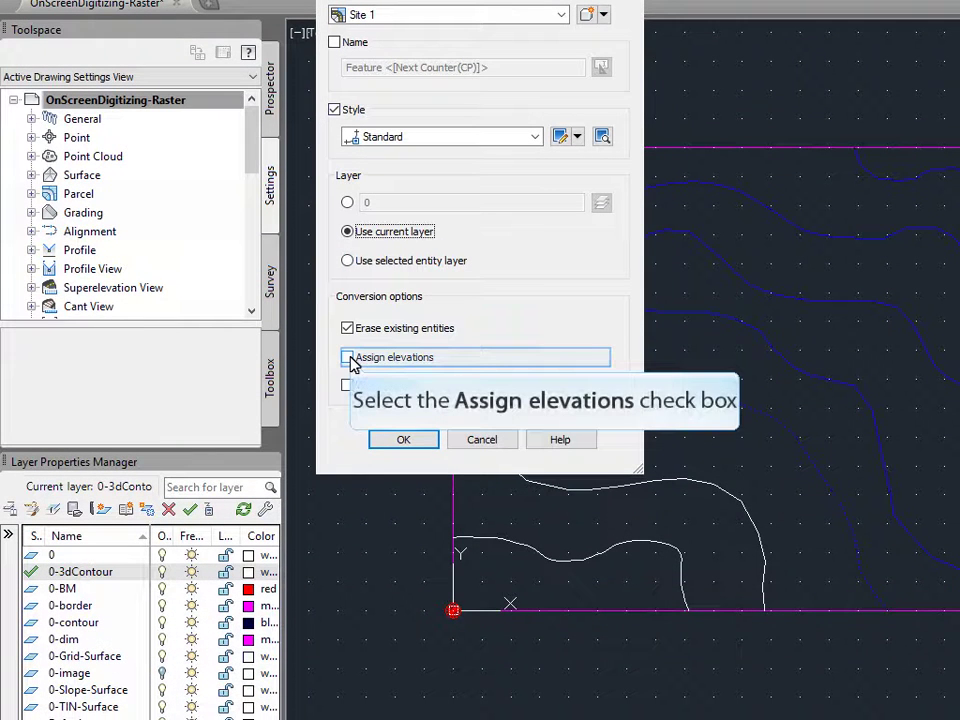
left_click(348, 358)
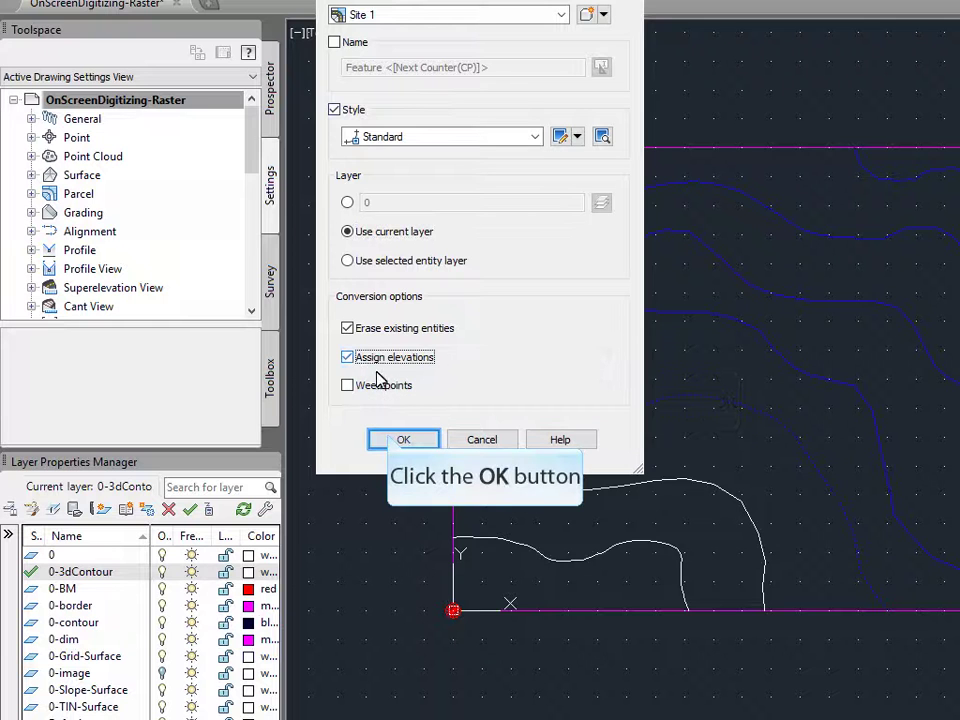
left_click(388, 438)
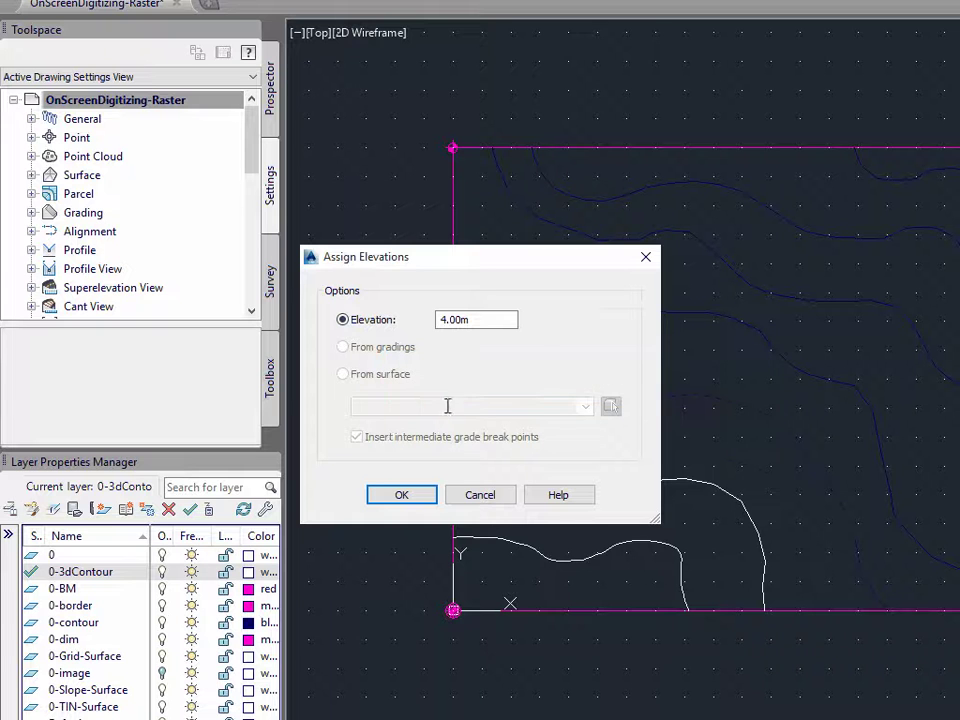
- Assign an elevation of 6.00 m to the third contour's feature line
double_click(467, 319)
type("6")
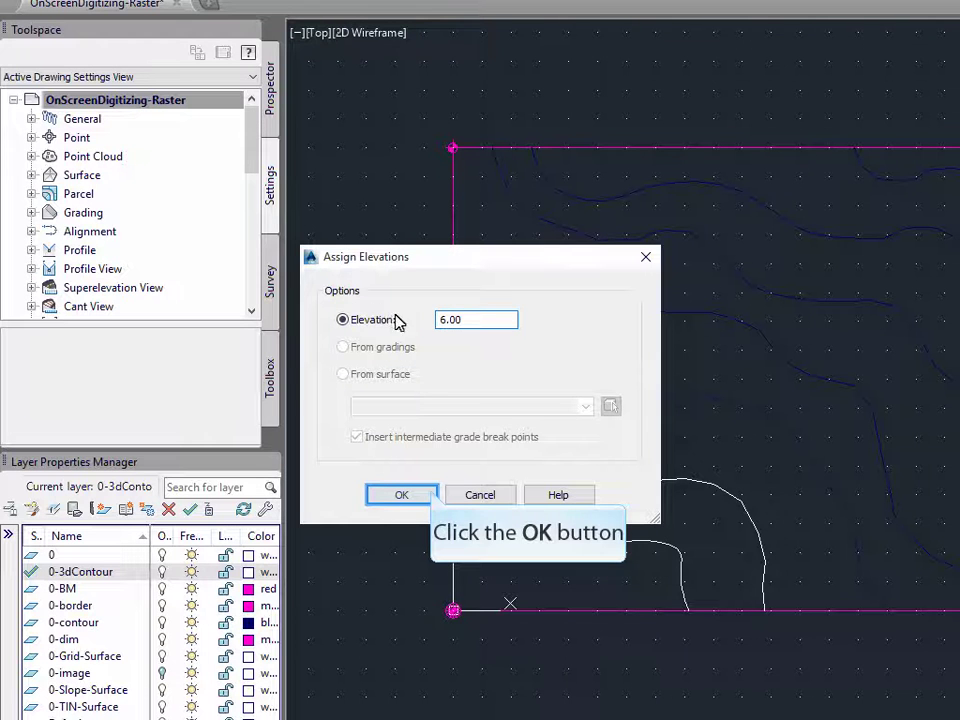
left_click(432, 493)
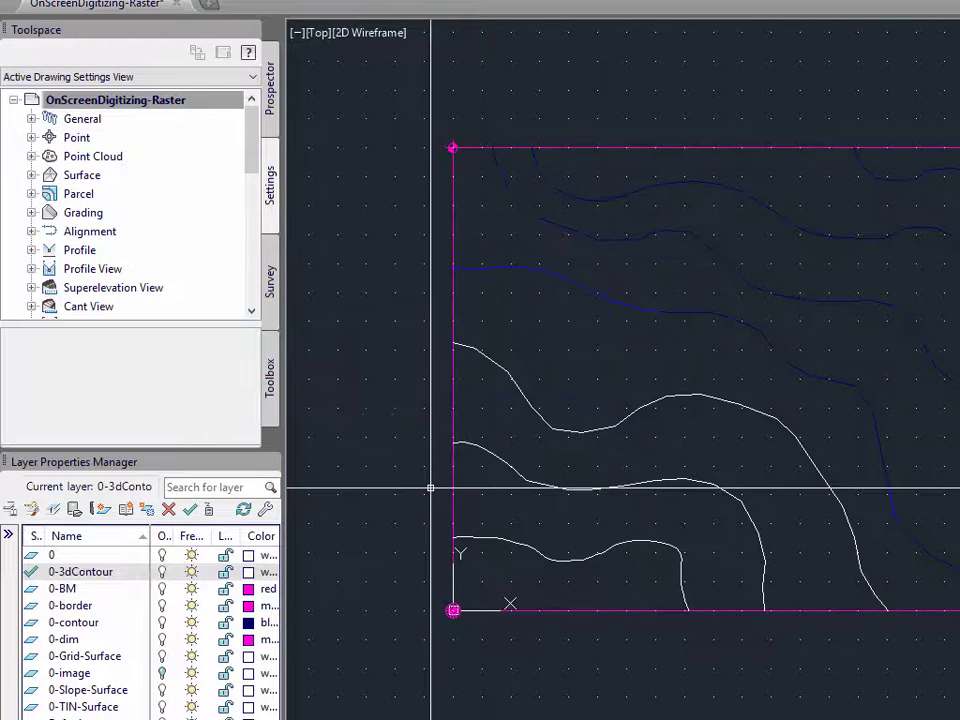